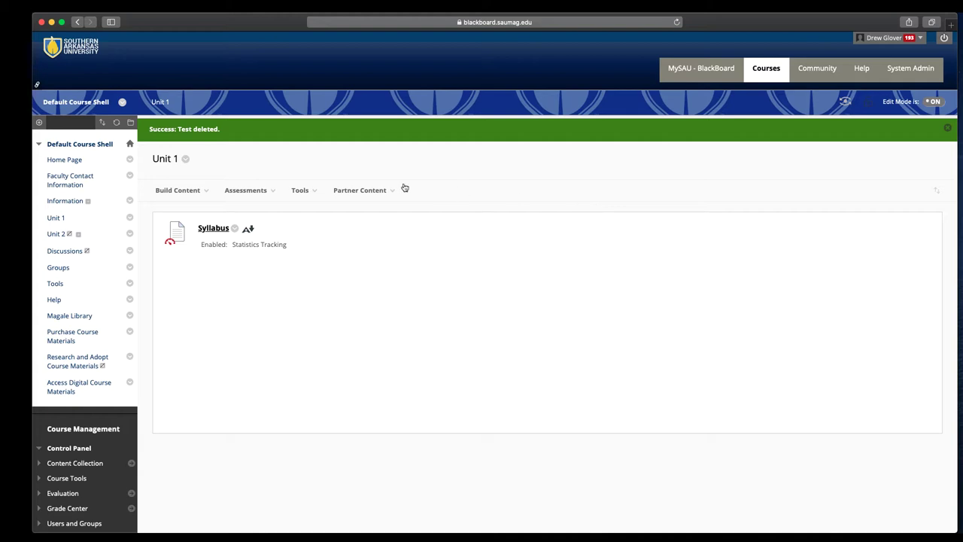
Step: Start a new image content entry in Unit 1 and name it "Unsplash"
click(188, 192)
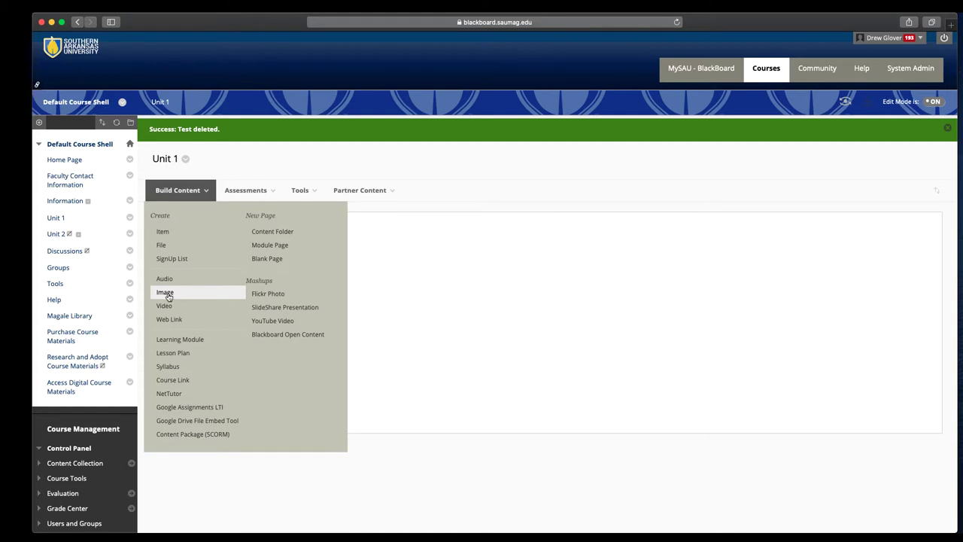
click(406, 318)
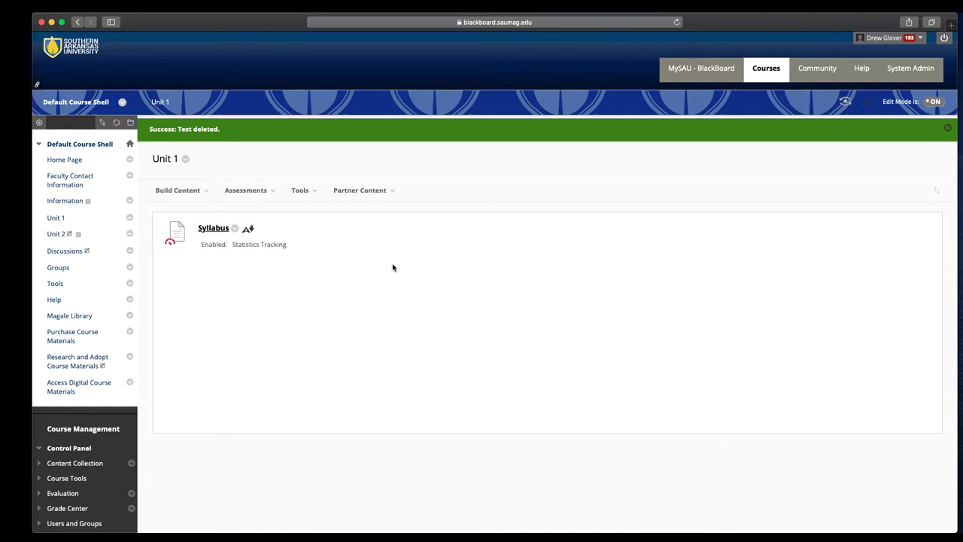
click(177, 191)
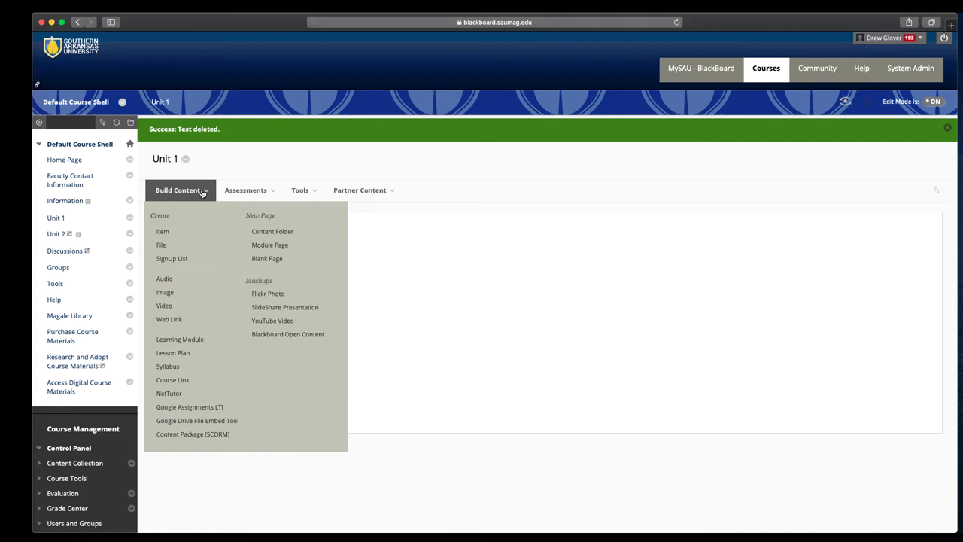
click(171, 294)
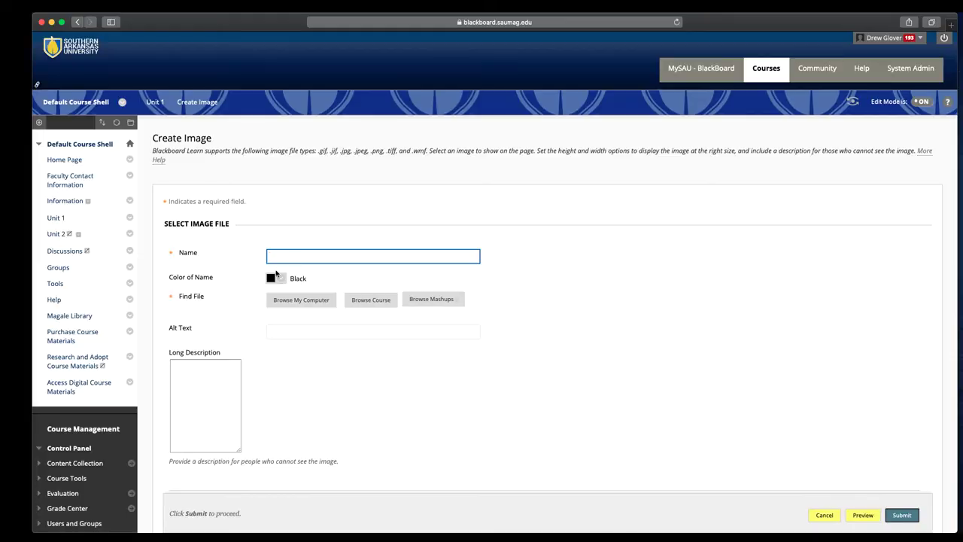
text(Unsplash)
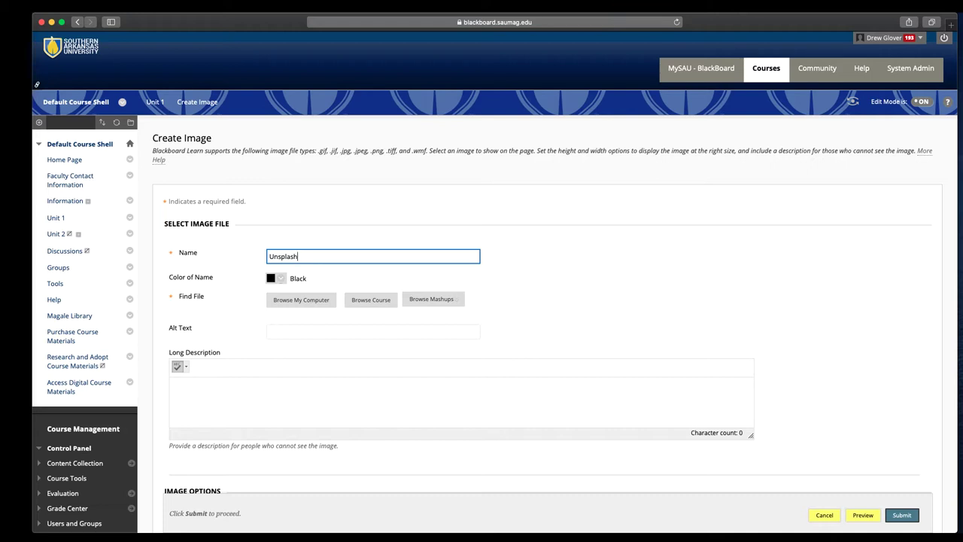
Step: Attach the TovN2Tg5Bas Unsplash JPG from the computer's Downloads folder as the image file
click(304, 300)
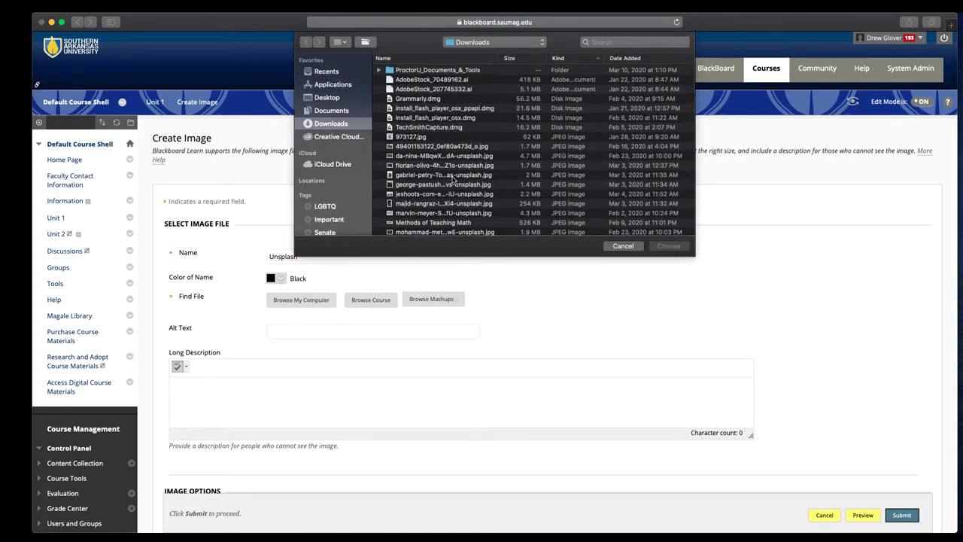
click(454, 179)
click(660, 246)
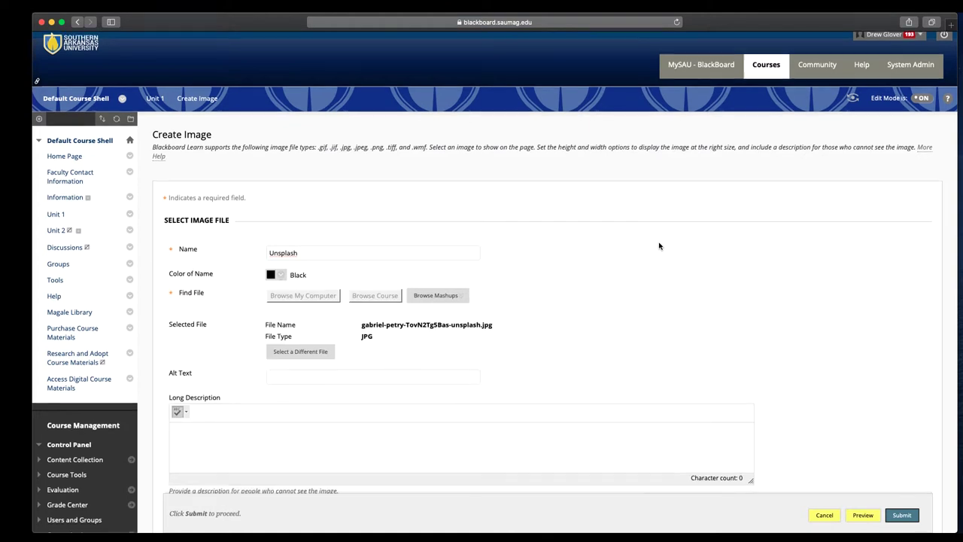
Step: Set the image's alt text to "Short Description or URL" and its long description to "Detailed"
scroll(659, 246, down, 4)
click(389, 248)
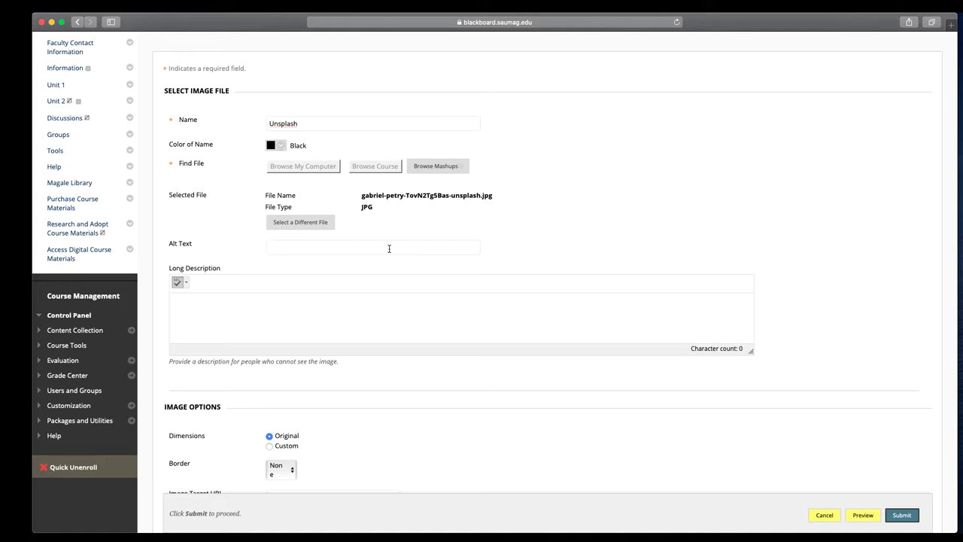
text(Short Description or URL)
click(341, 306)
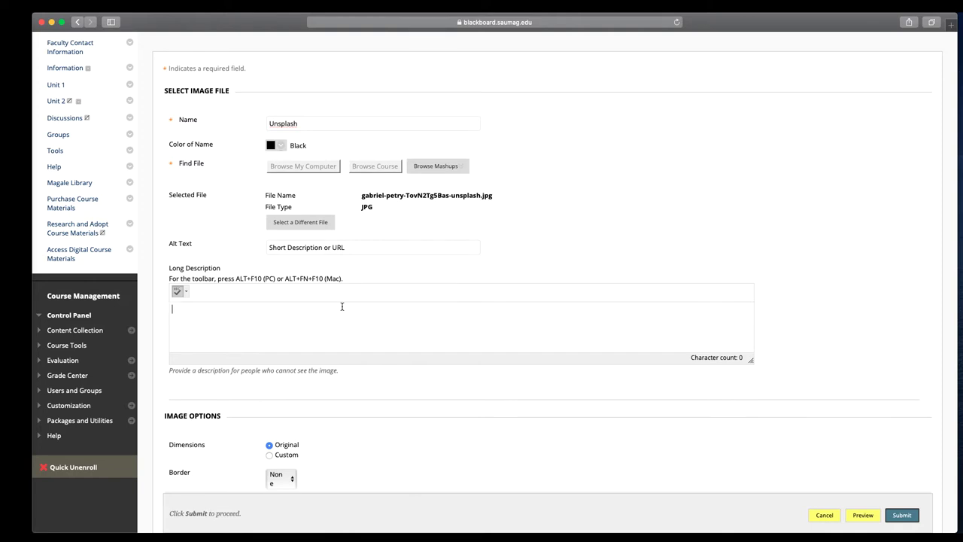
text(Detailed)
Step: Look at the custom dimension fields and border choices, keeping Original dimensions and no border
scroll(503, 443, down, 5)
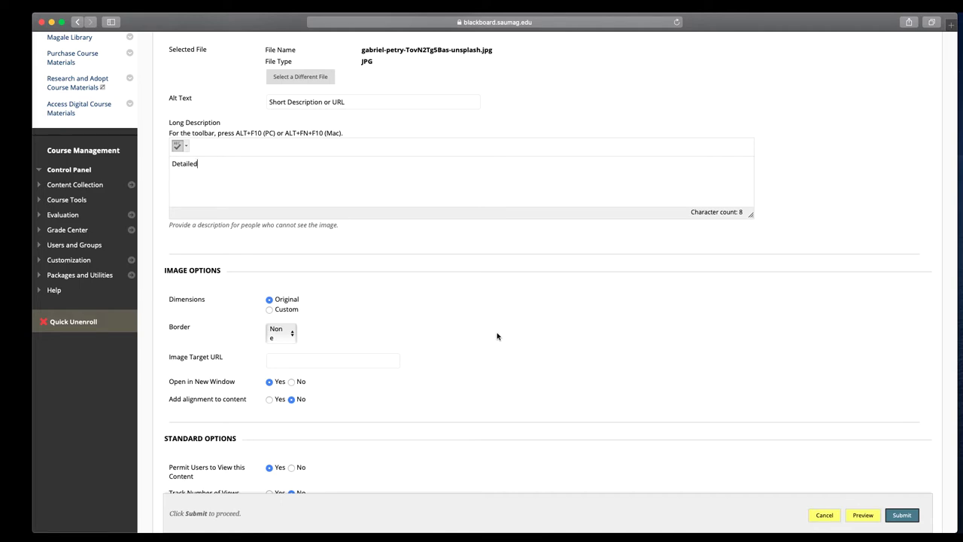
scroll(496, 336, down, 1)
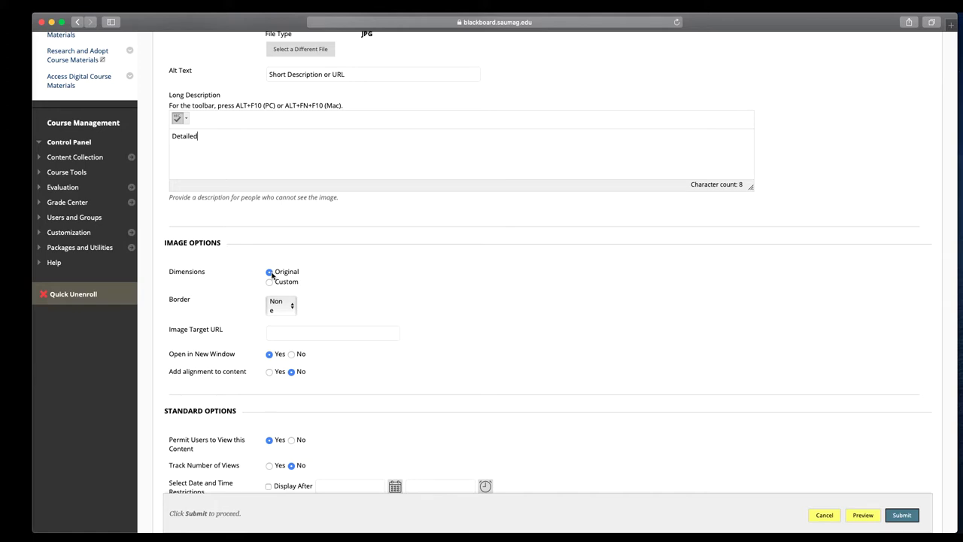
click(269, 282)
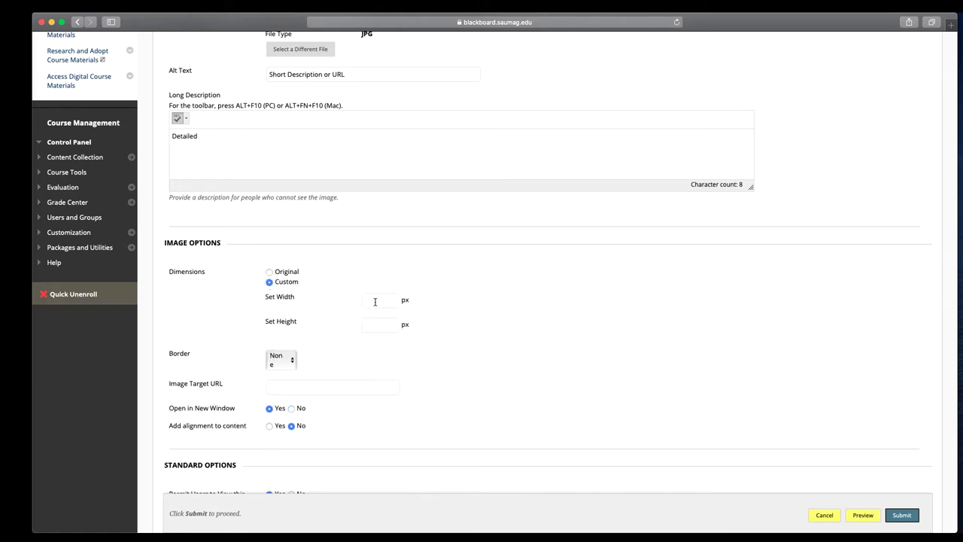
click(270, 272)
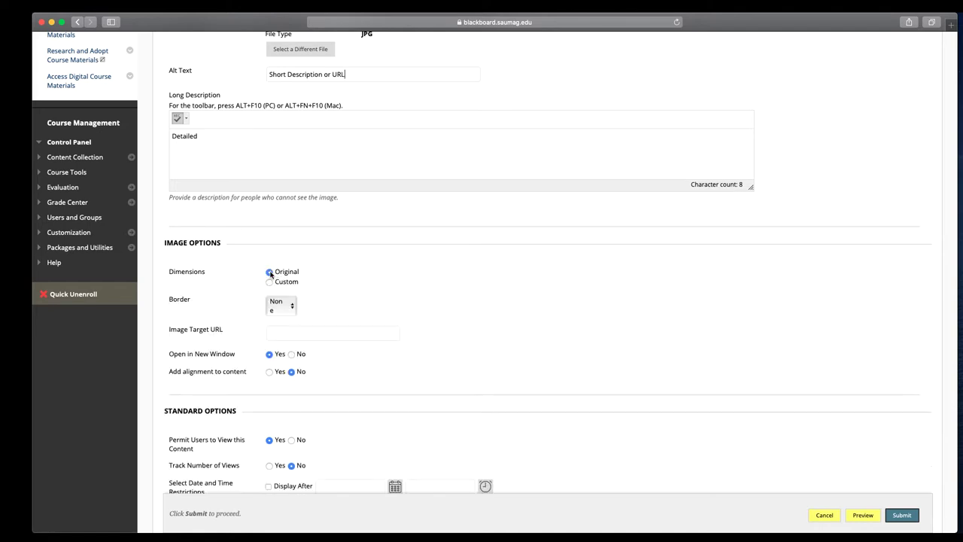
click(289, 309)
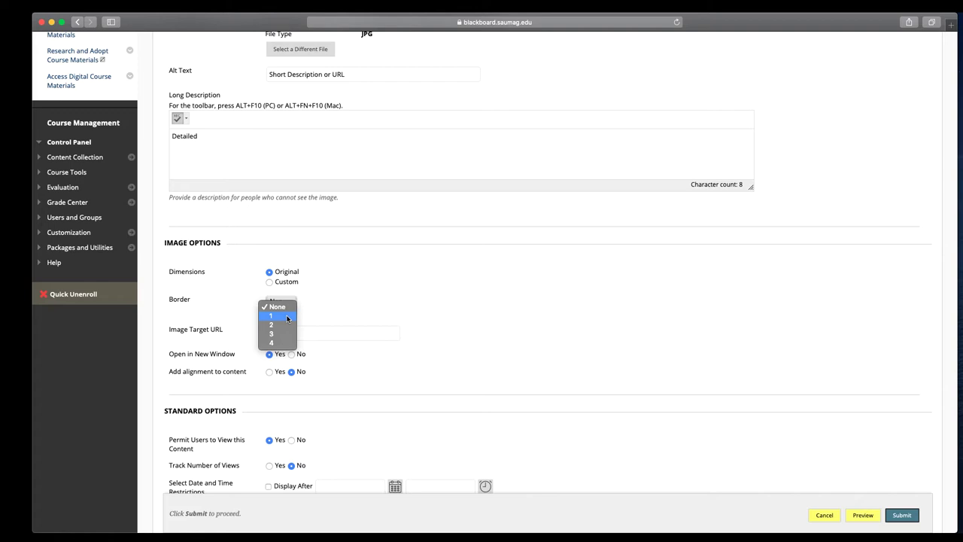
click(409, 300)
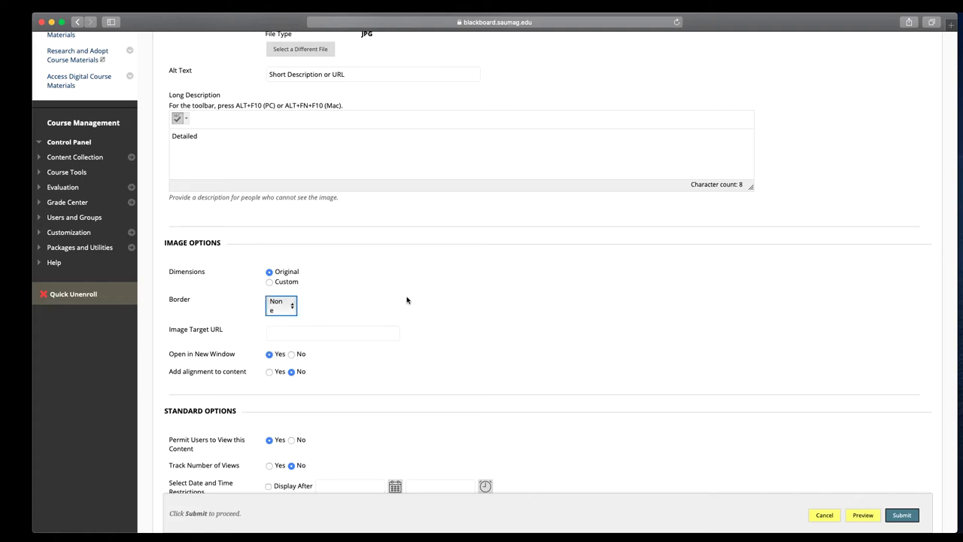
Step: Leave the Image Target URL blank, set Open in New Window to No, and set Track Number of Views to Yes
scroll(410, 298, down, 2)
click(327, 279)
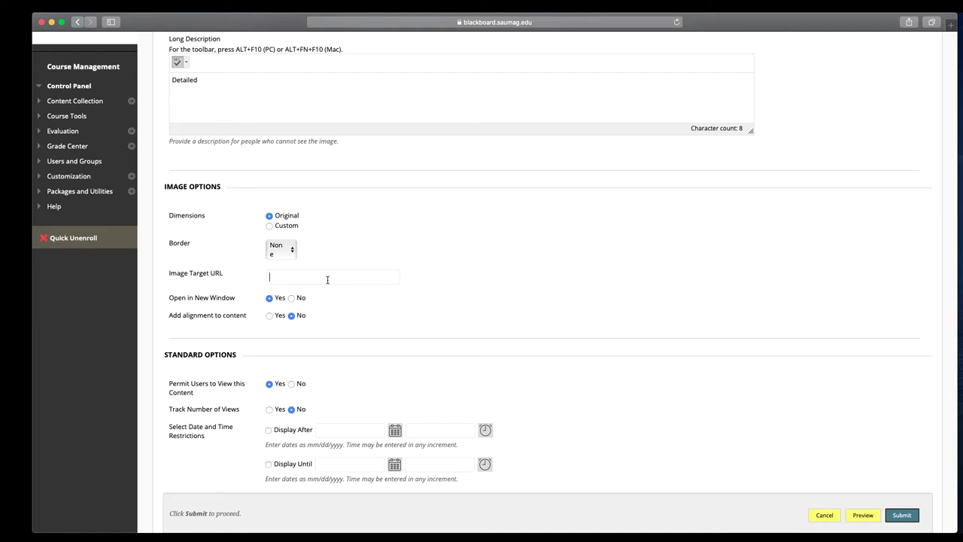
click(328, 279)
click(293, 299)
scroll(294, 301, down, 2)
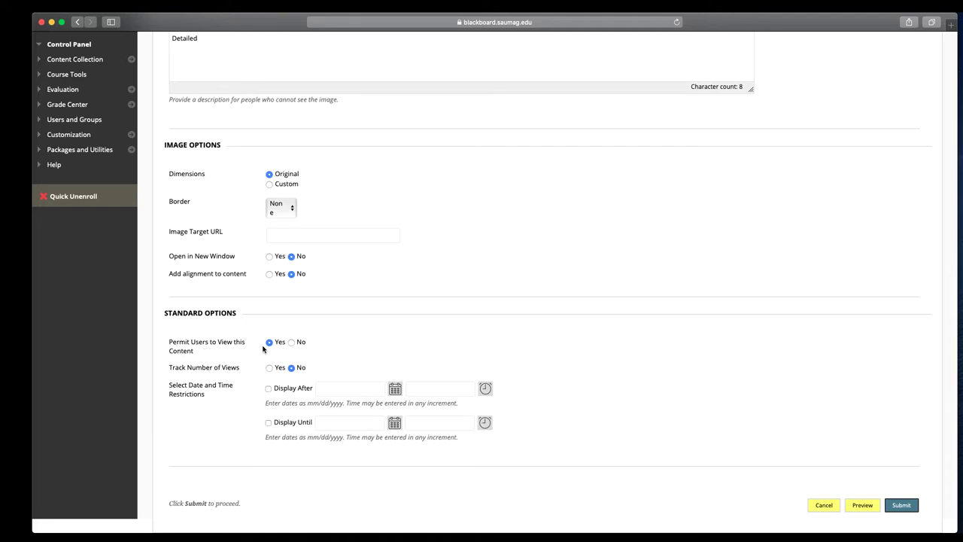
click(269, 368)
Step: Submit the Unsplash image entry and look over the full-size picture posted in Unit 1
scroll(916, 454, up, 3)
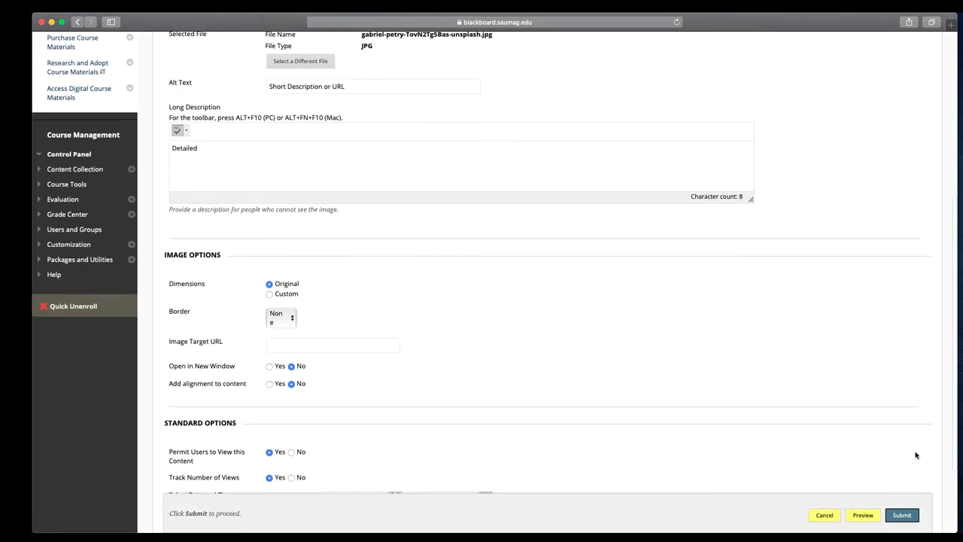
scroll(916, 454, down, 3)
click(903, 510)
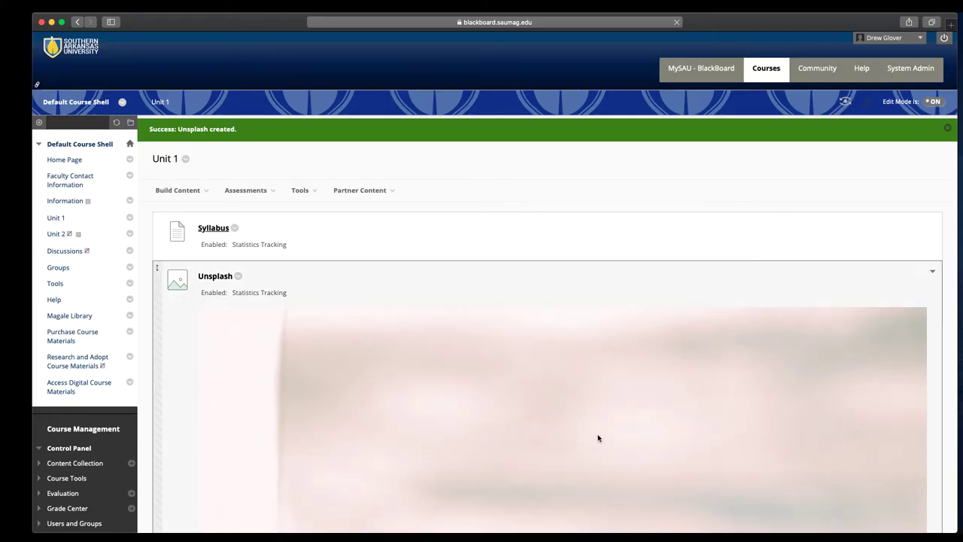
scroll(597, 438, down, 5)
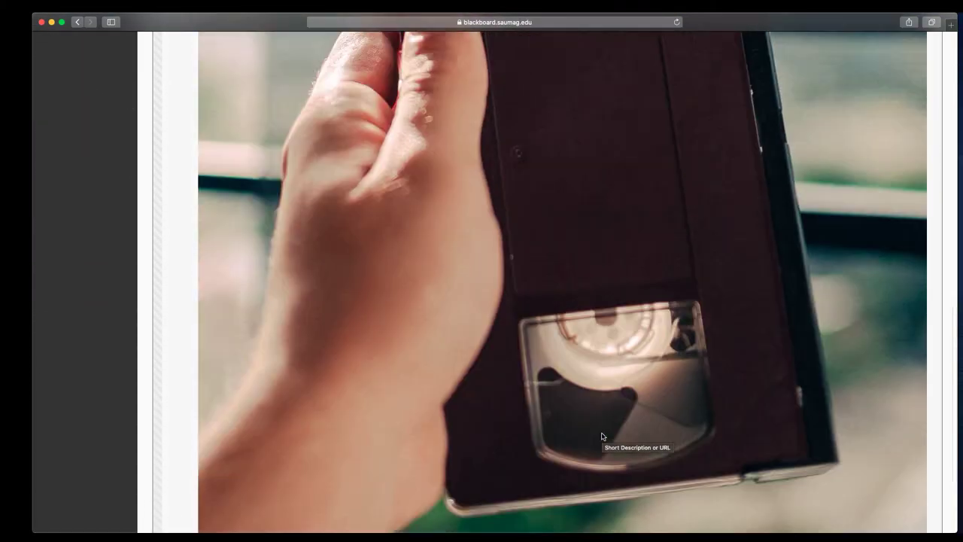
scroll(601, 436, up, 5)
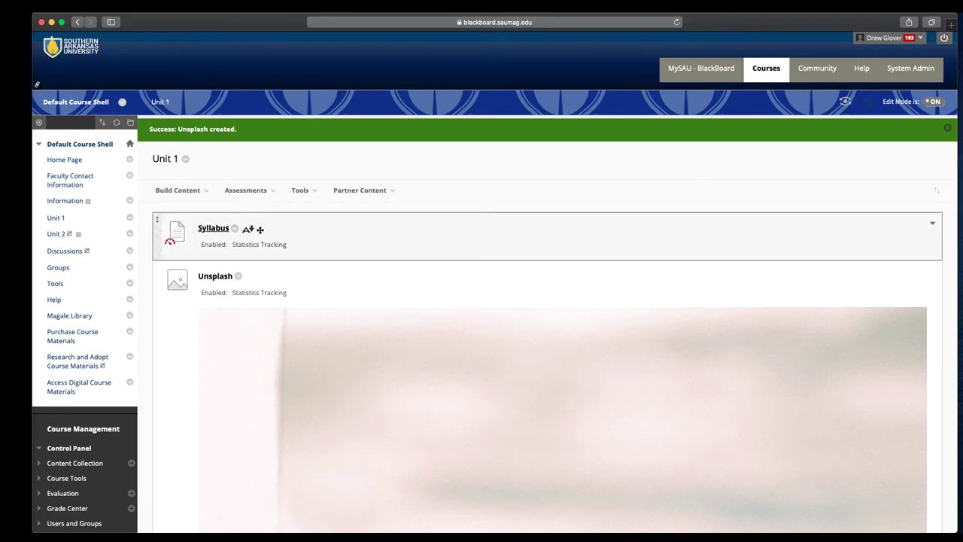
Step: Delete the Unsplash image entry from Unit 1
click(238, 276)
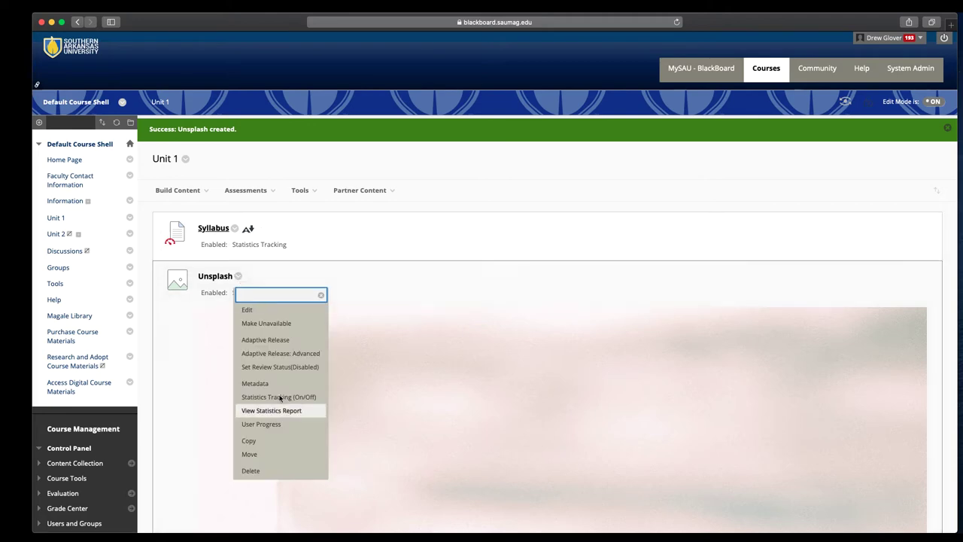
click(279, 472)
click(591, 287)
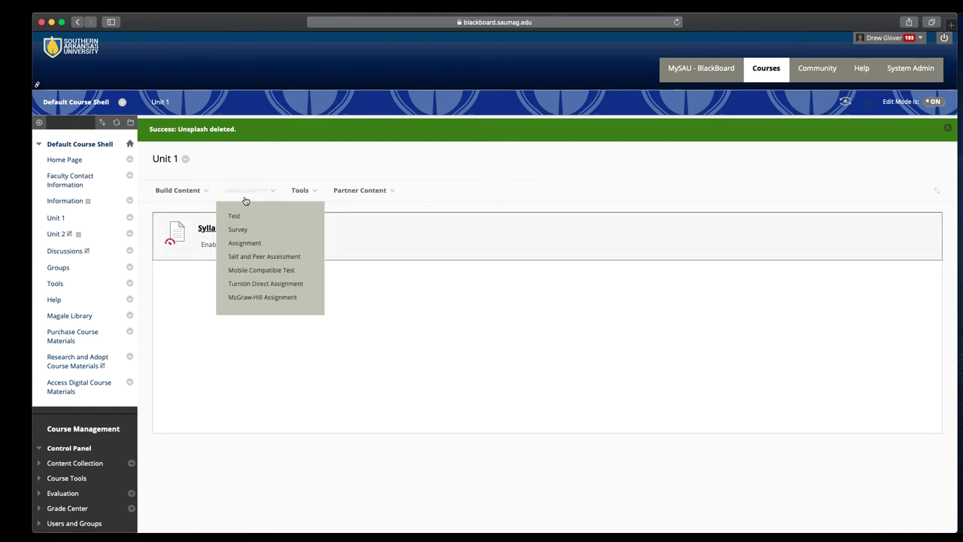
Step: Start a new content item in Unit 1 and name it "Unsplash Image"
mouse_move(190, 191)
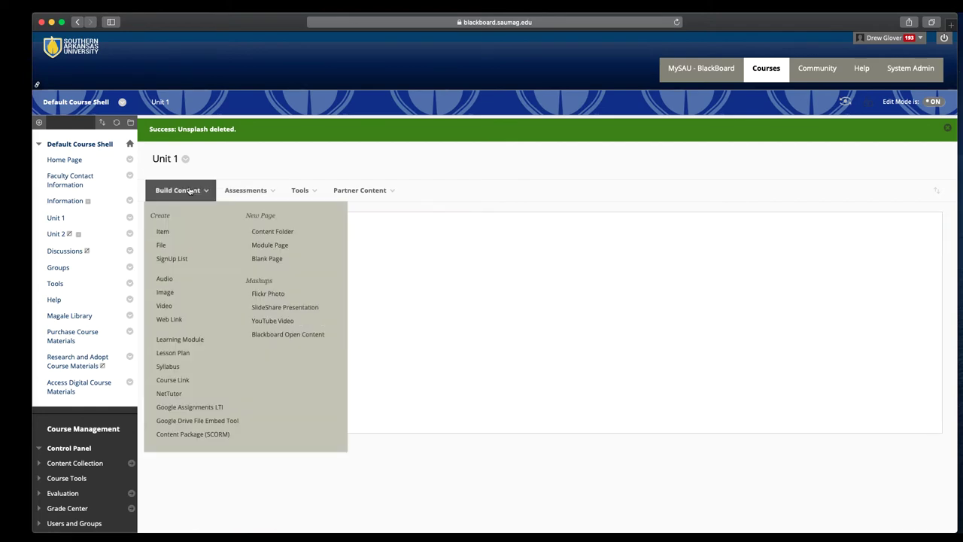
click(171, 233)
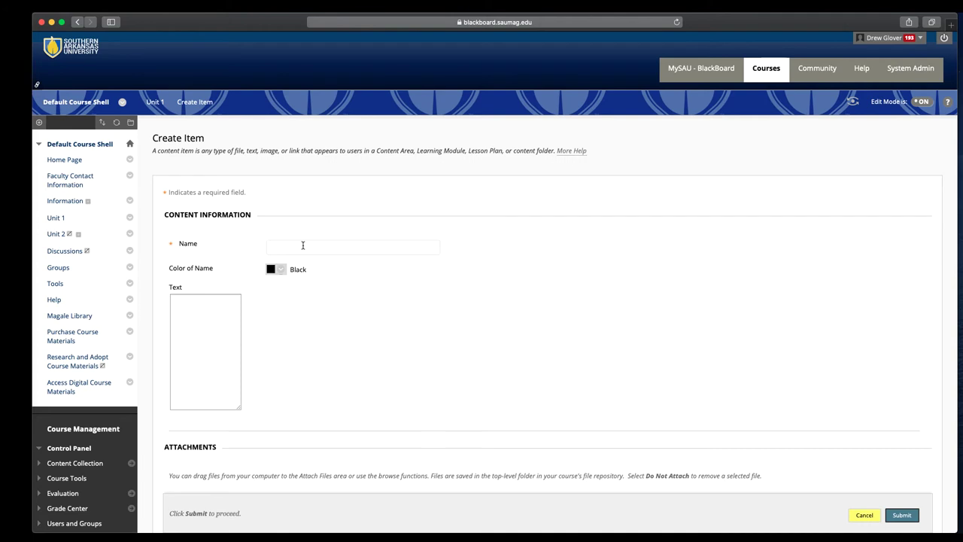
click(302, 246)
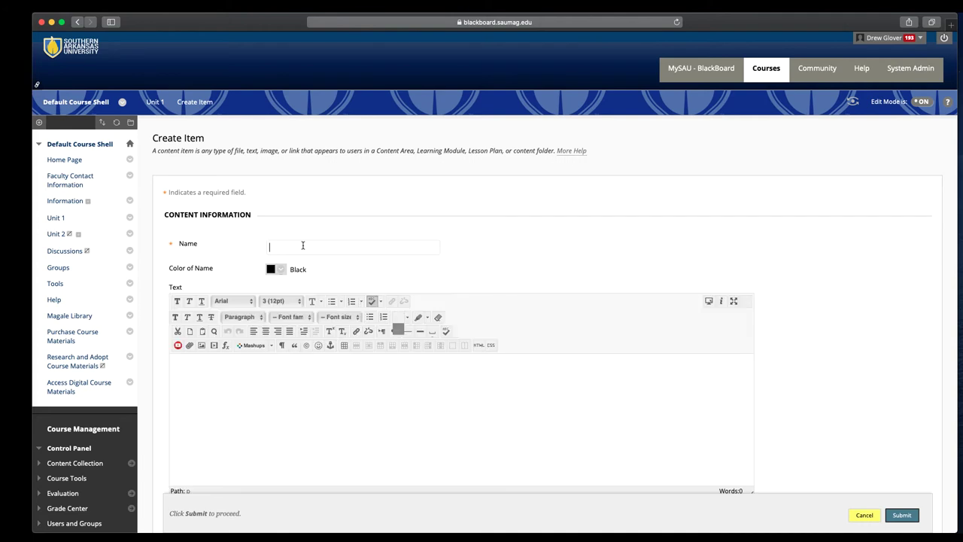
text(Unsplash)
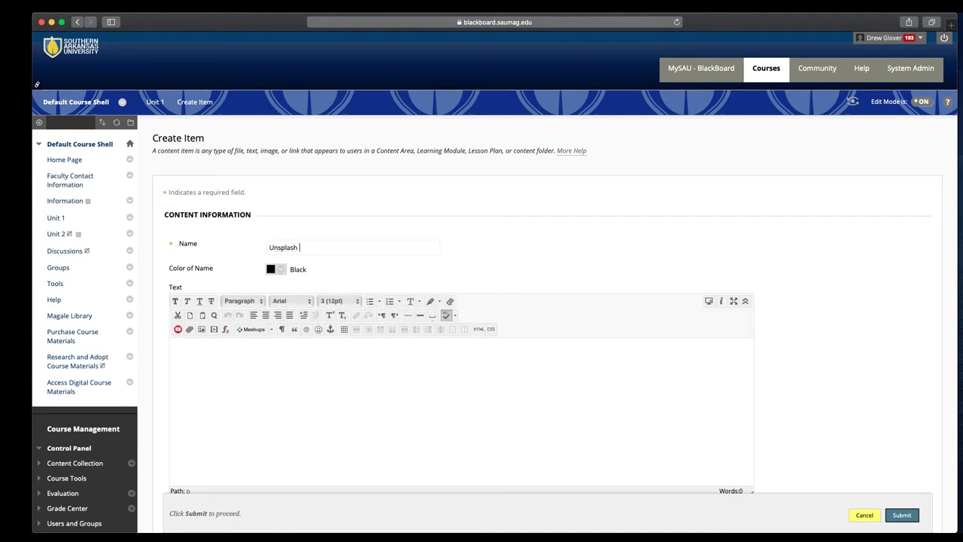
text(Image)
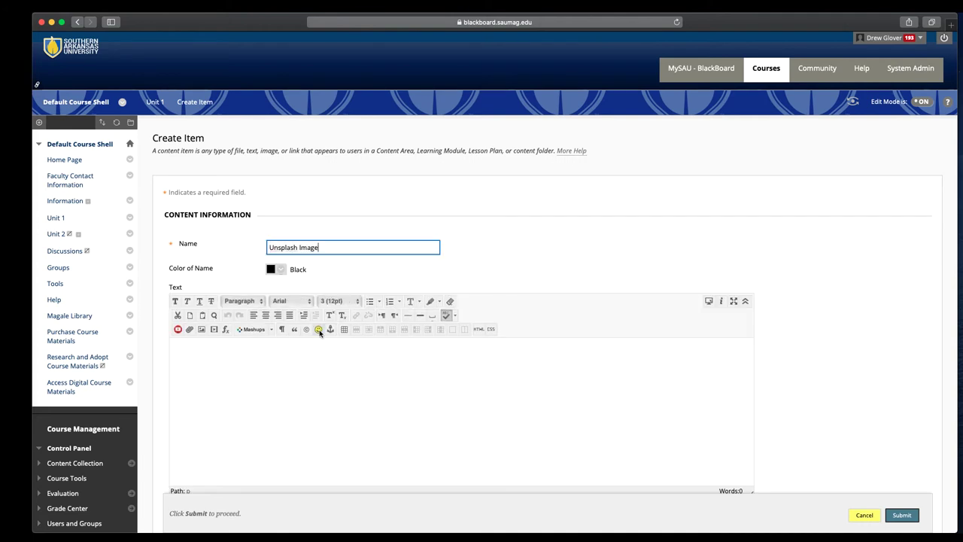
Step: Write "Context to the image" in the item's text body and begin a new line below it
click(366, 435)
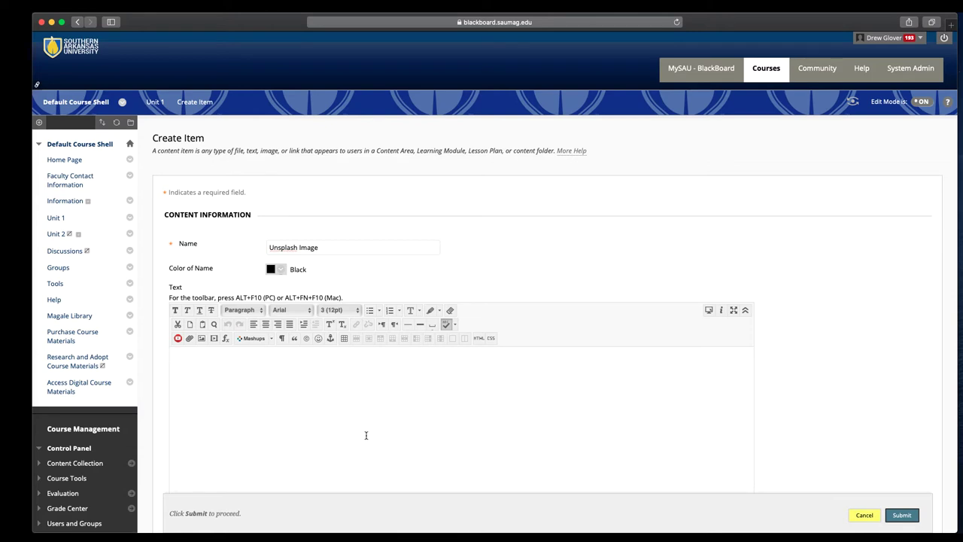
text(Context to the a)
key(BackSpace)
text(image)
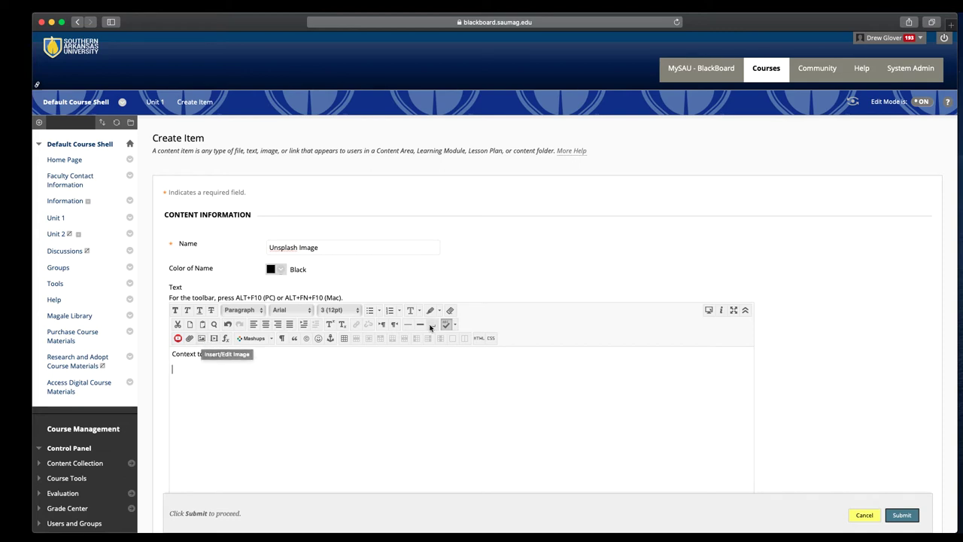
Step: Upload the george-pastush...vs-unsplash.jpg picture from the computer's Downloads folder as the image to insert below the context text
click(745, 310)
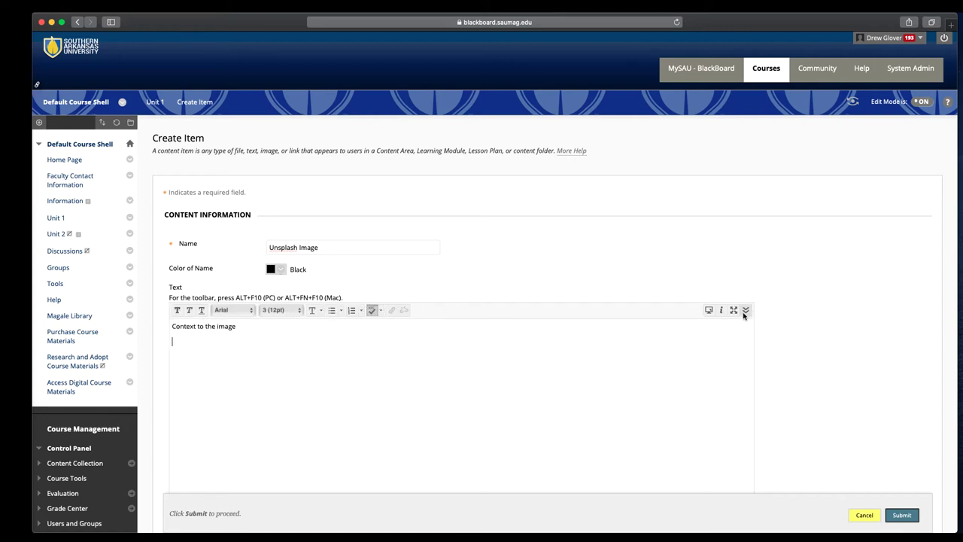
click(744, 310)
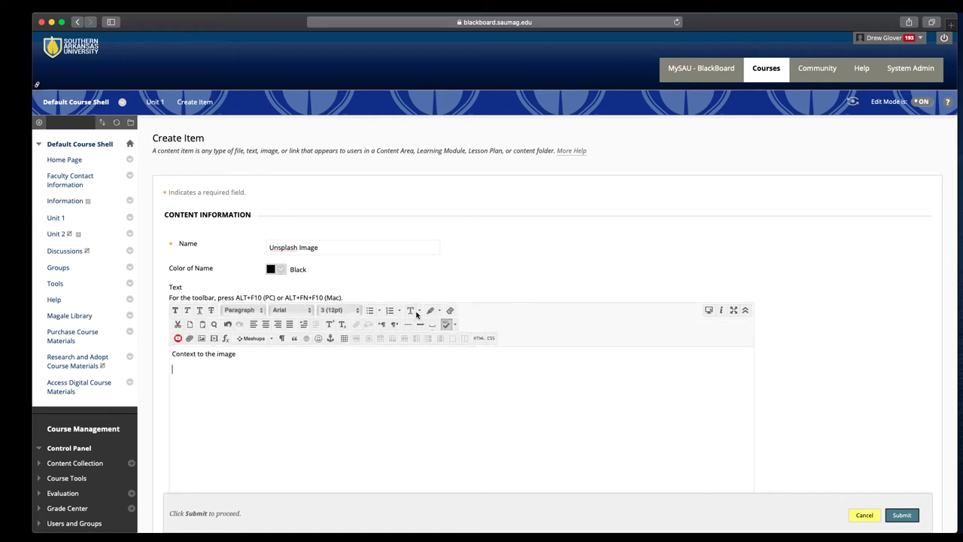
click(202, 338)
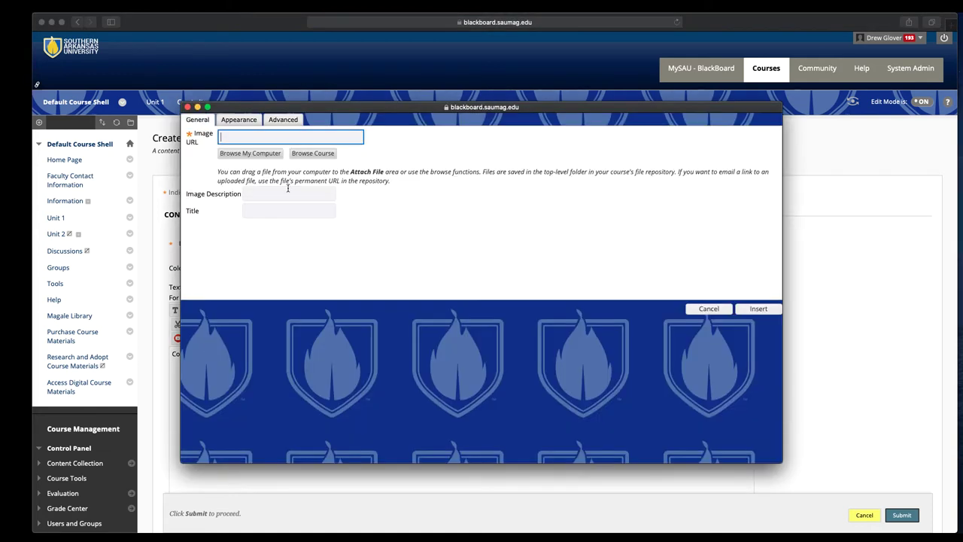
click(252, 155)
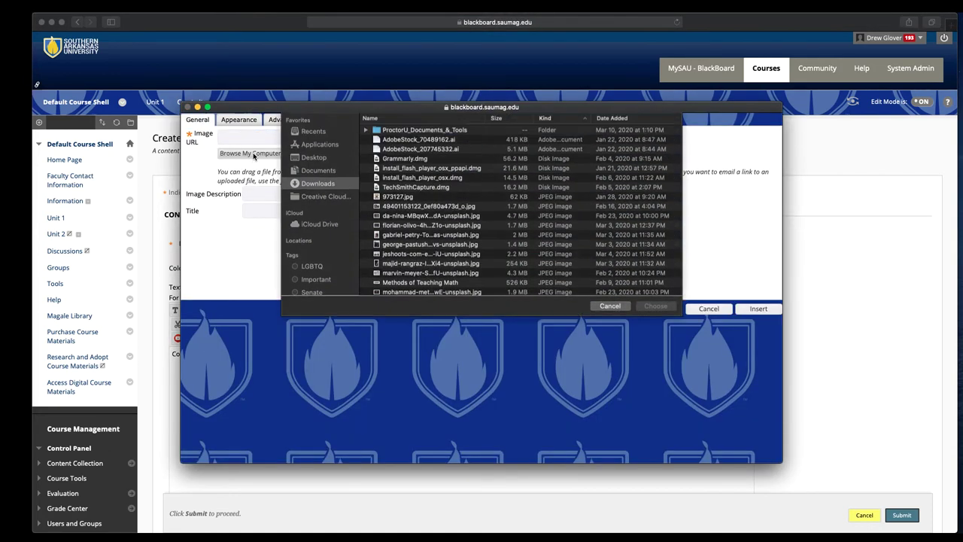
click(404, 265)
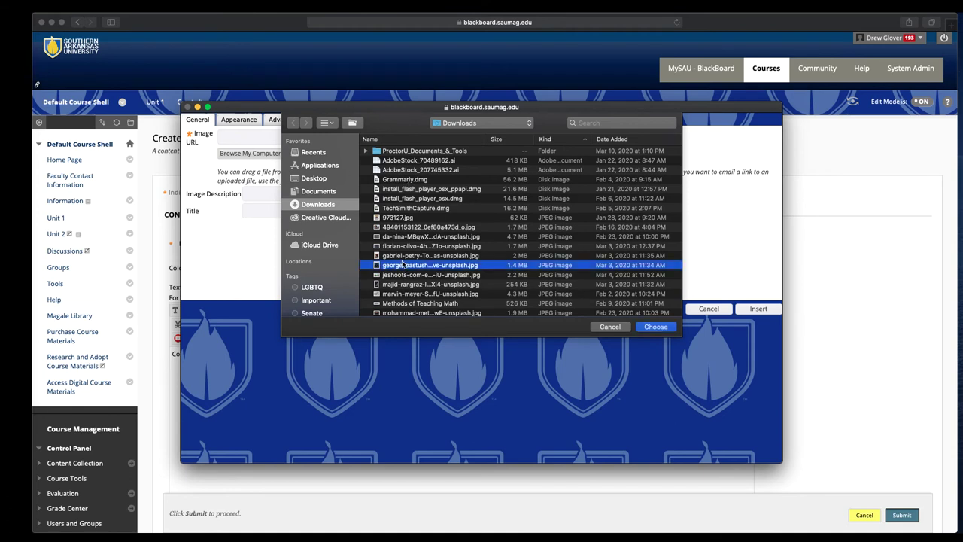
click(656, 326)
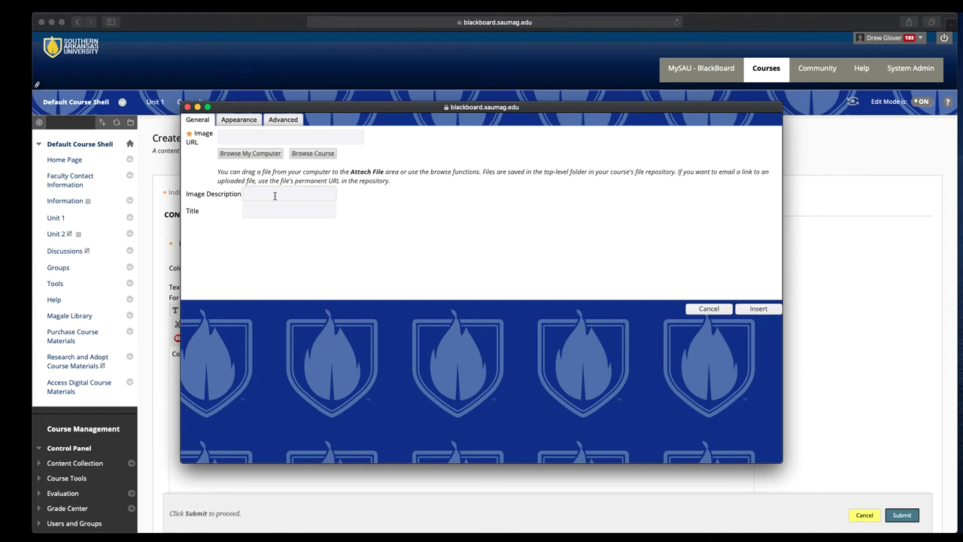
Step: Give the image the description "Detailed here" and the title "Car Phone", and insert it into the item's text body
text(Detailed here)
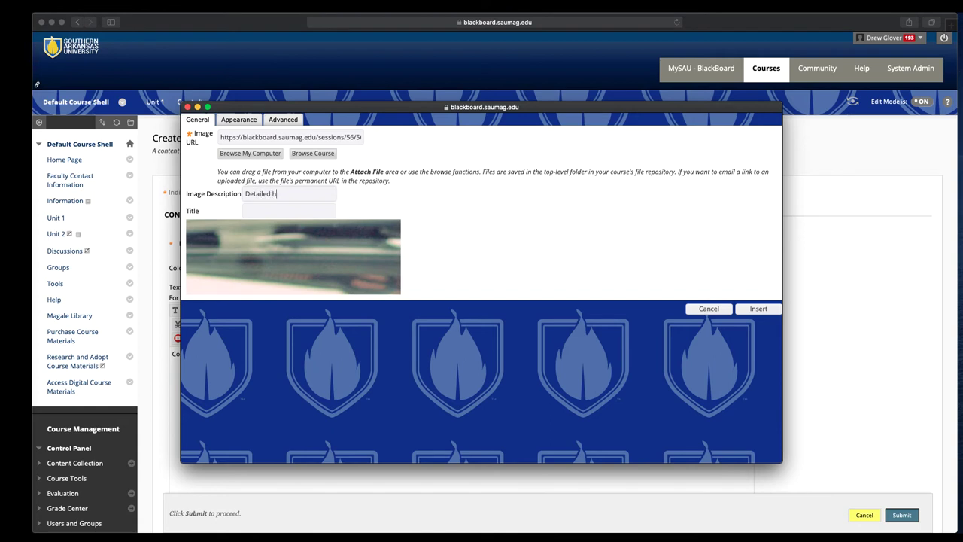
click(289, 211)
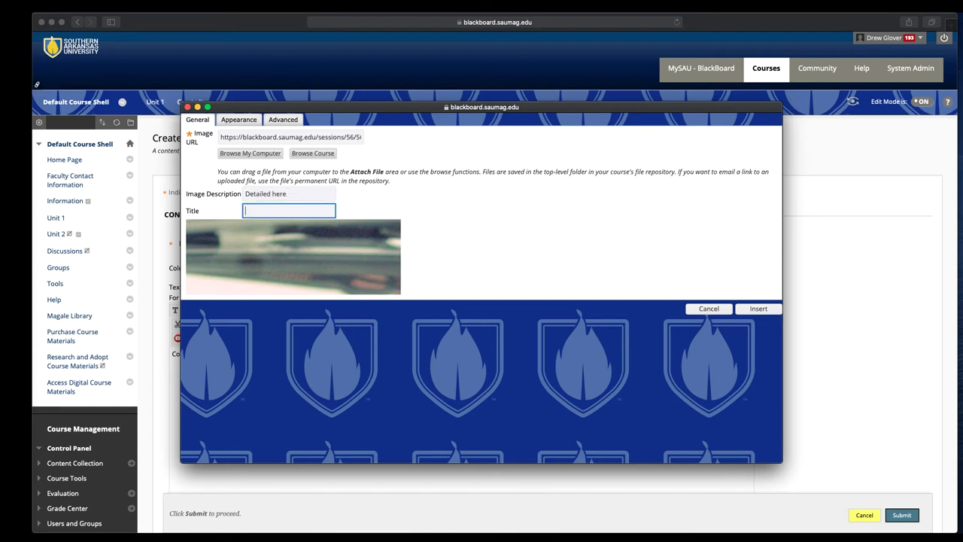
text(VHS)
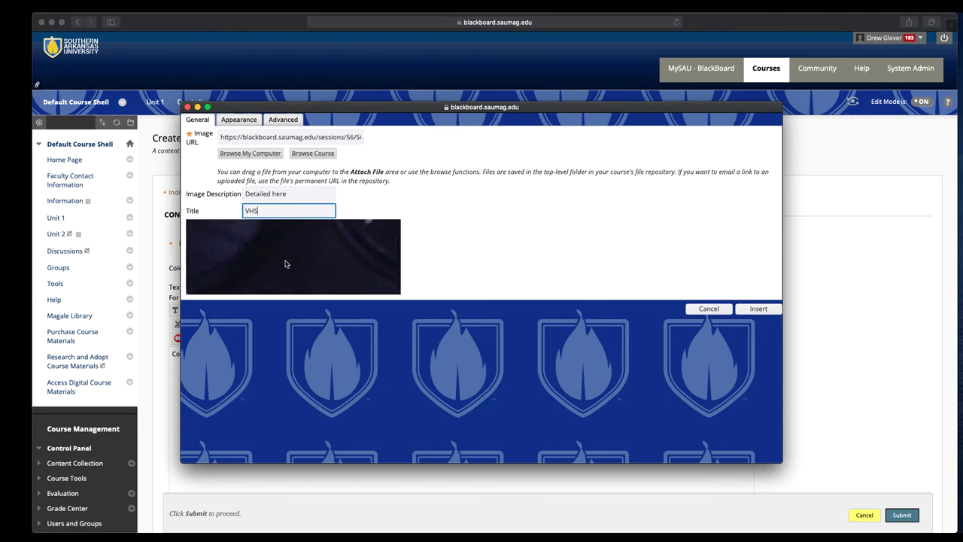
drag(261, 211, 240, 213)
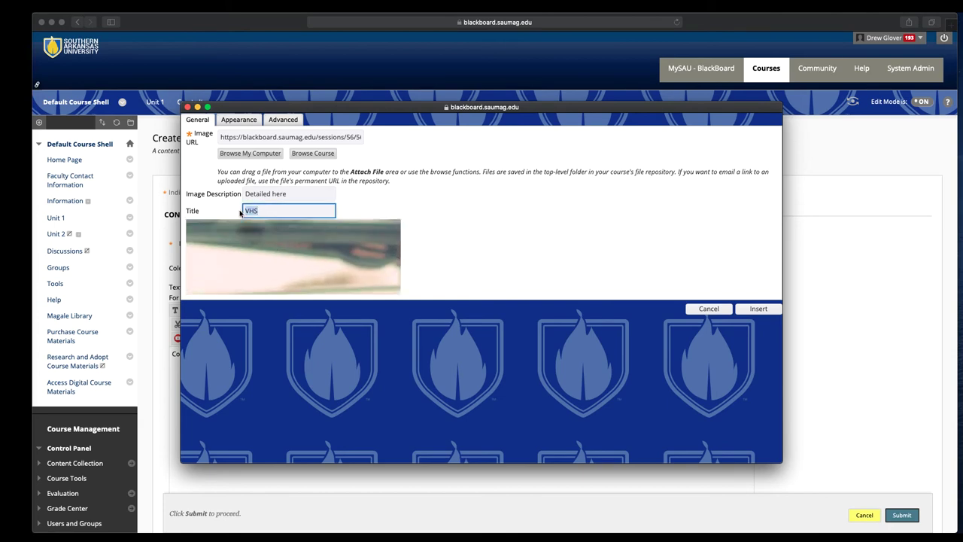
text(Car Phone)
click(758, 310)
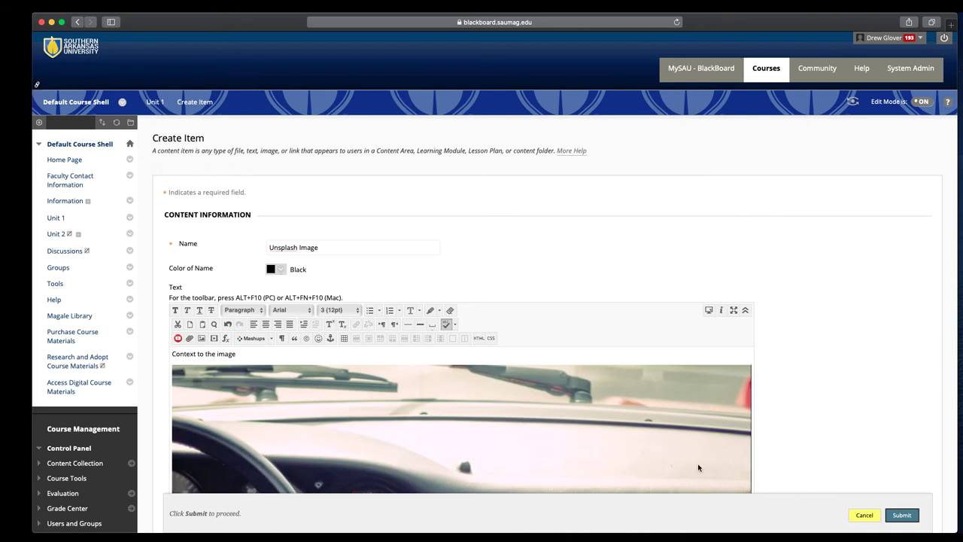
Step: Enlarge the item's text editor downward to show more of the inserted image, and select the image
scroll(755, 376, down, 5)
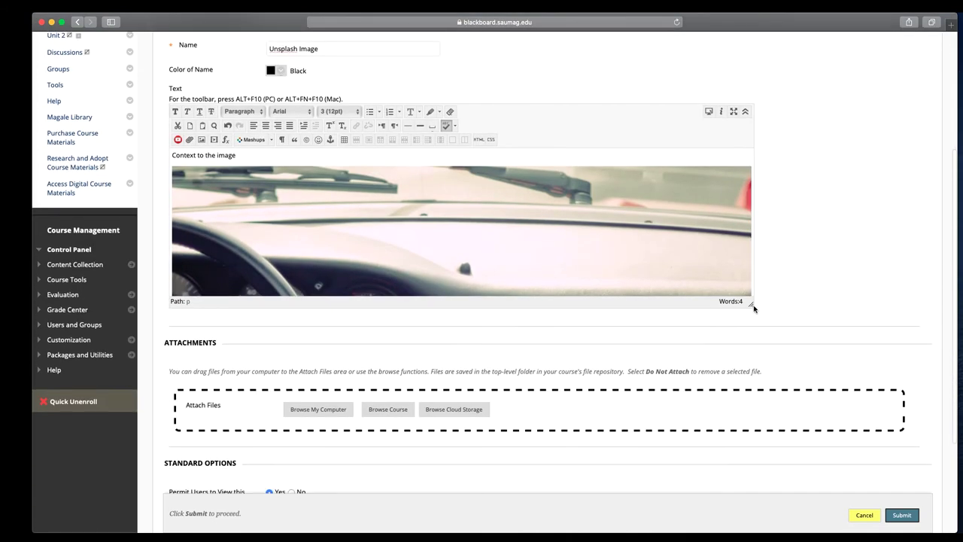
drag(751, 304, 769, 423)
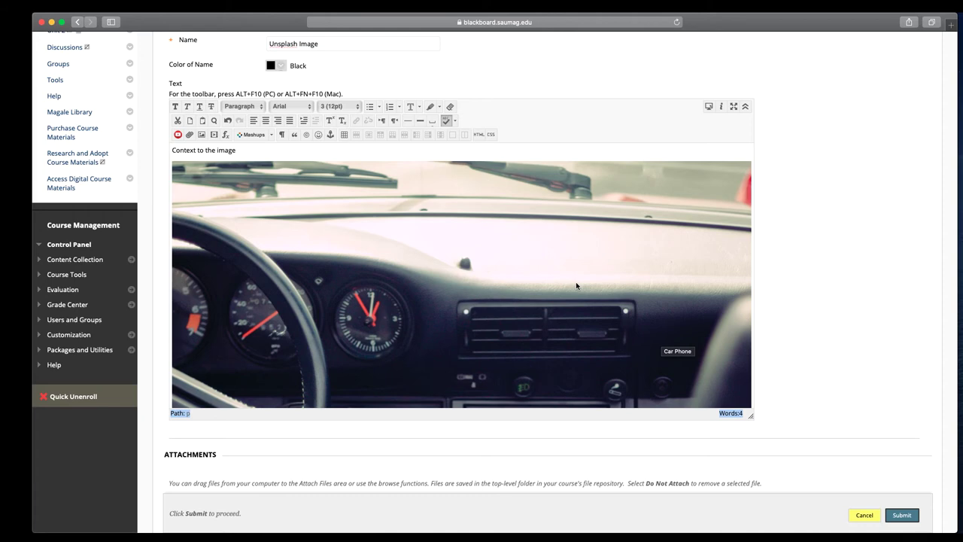
right_click(456, 223)
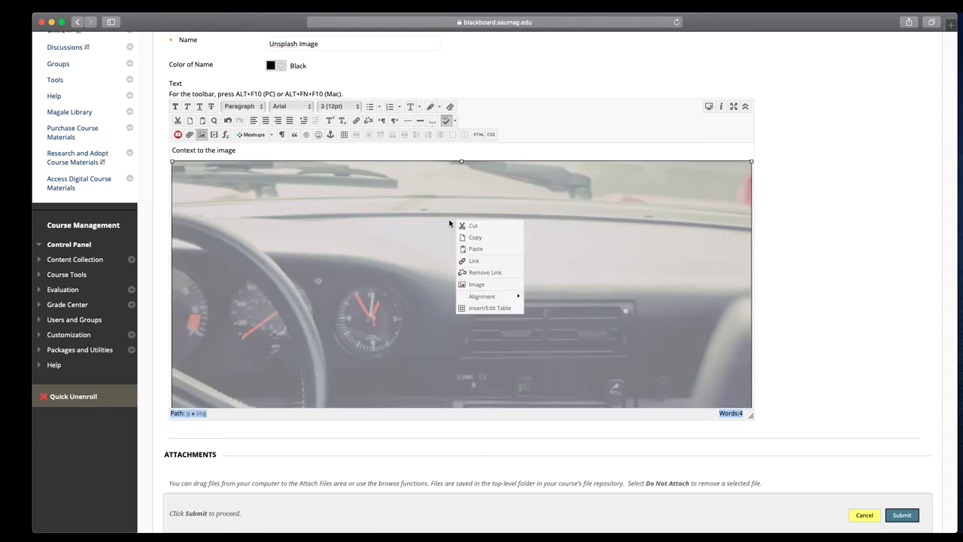
click(644, 257)
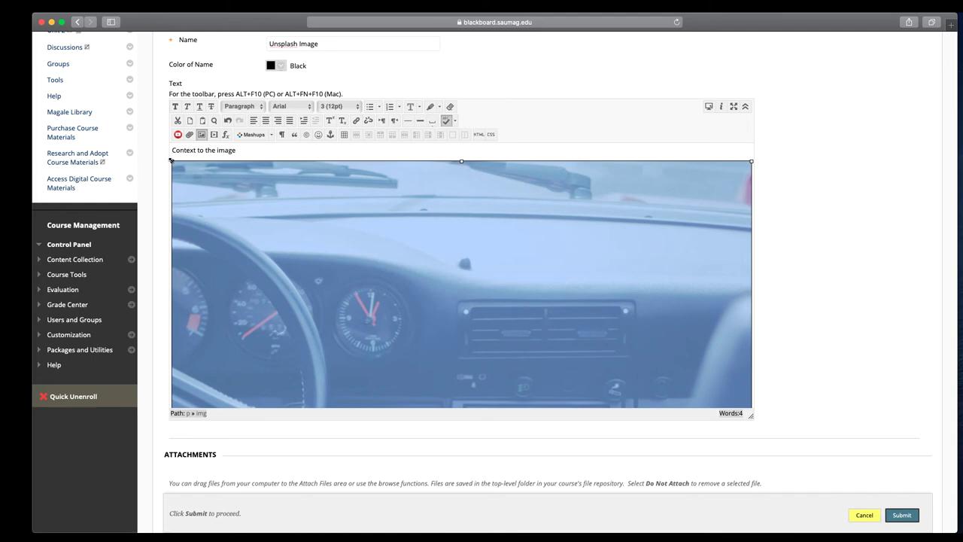
Step: Shrink the car interior image proportionally by its corners until the whole picture fits as a small image below the context text
drag(172, 161, 565, 355)
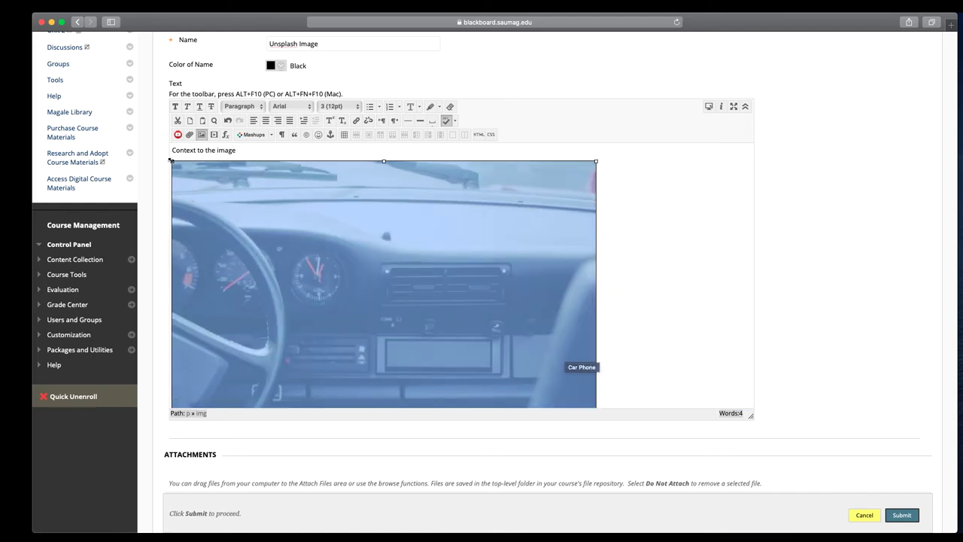
drag(171, 161, 331, 265)
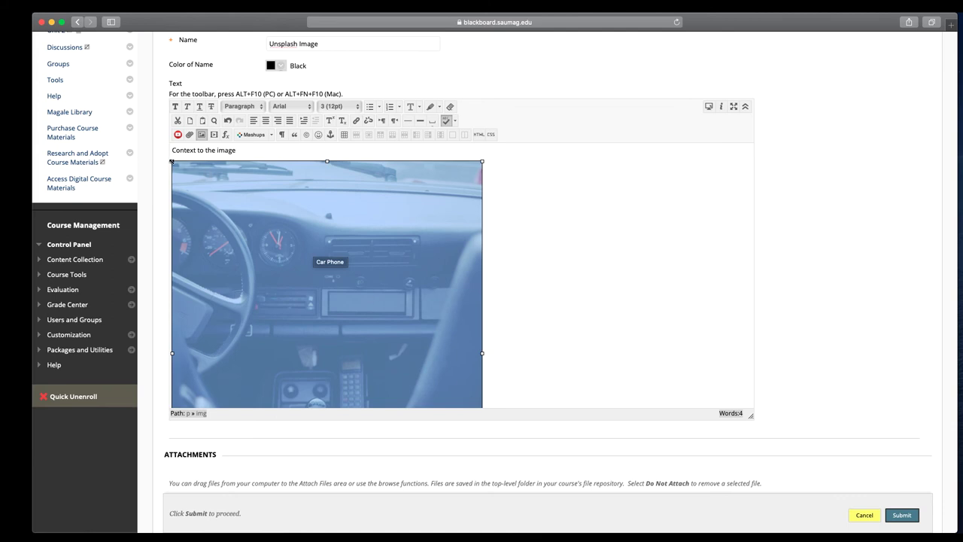
drag(171, 161, 297, 297)
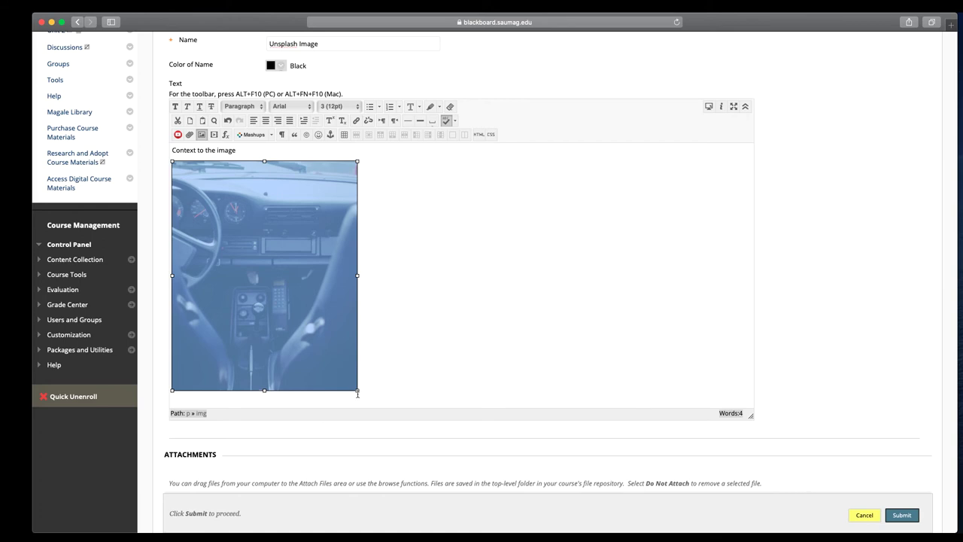
drag(357, 389, 301, 314)
click(351, 287)
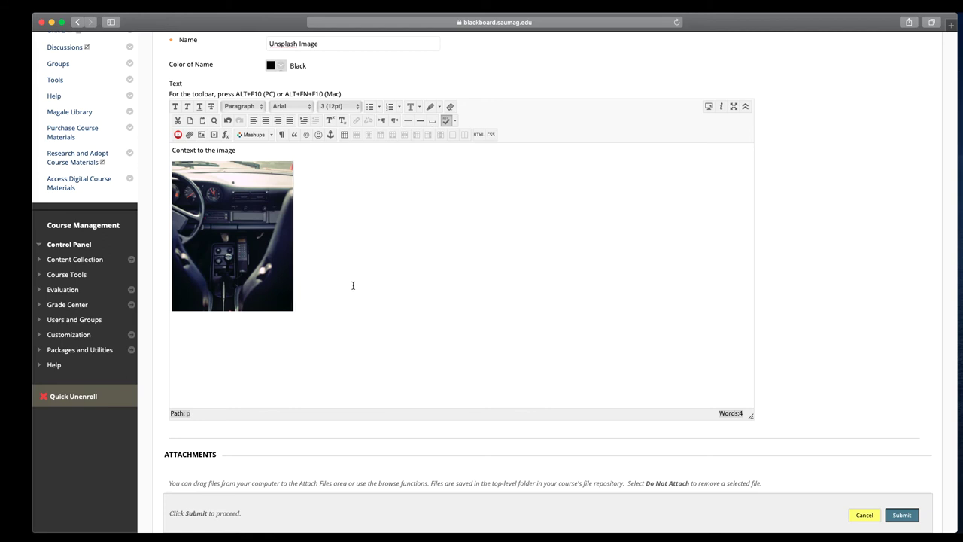
Step: Reopen the inserted image's properties to check its description and title, and accept them unchanged
right_click(242, 241)
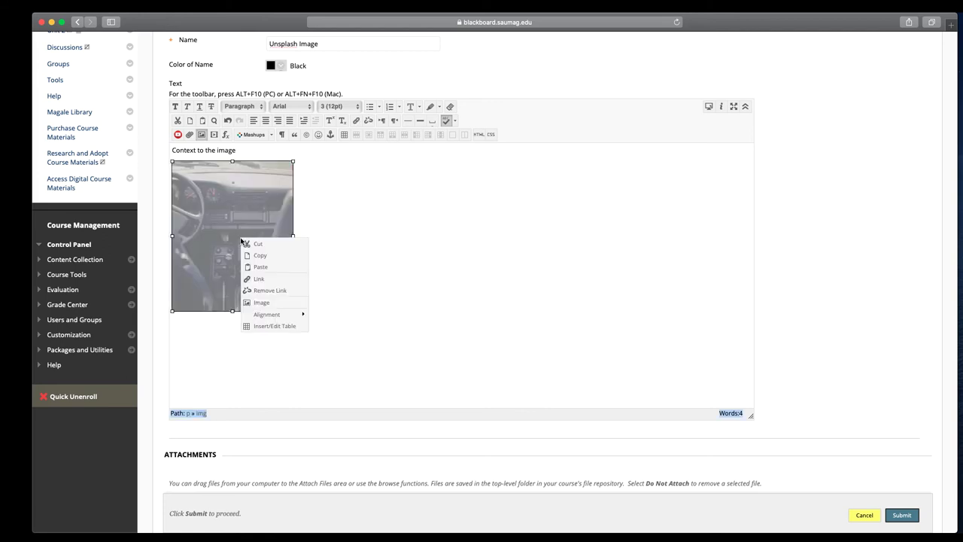
click(260, 302)
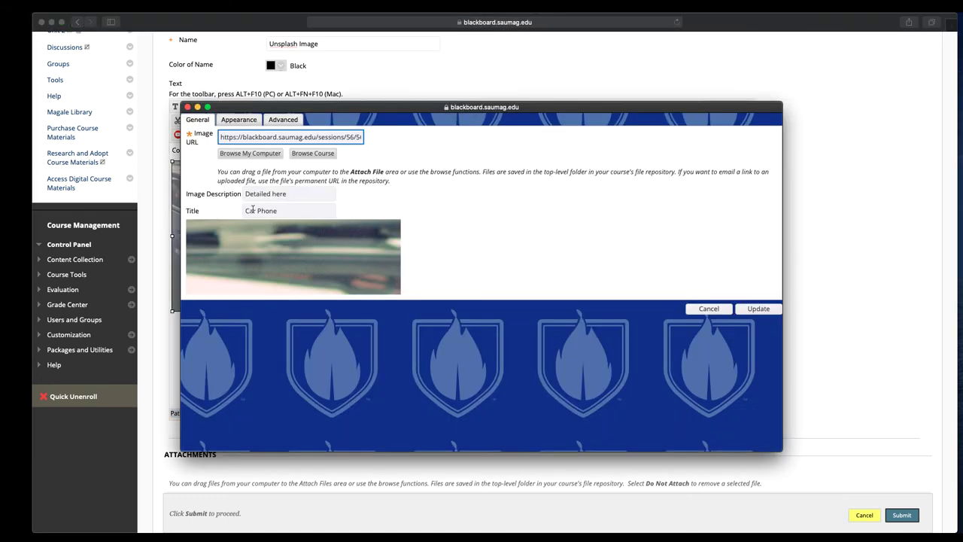
click(756, 309)
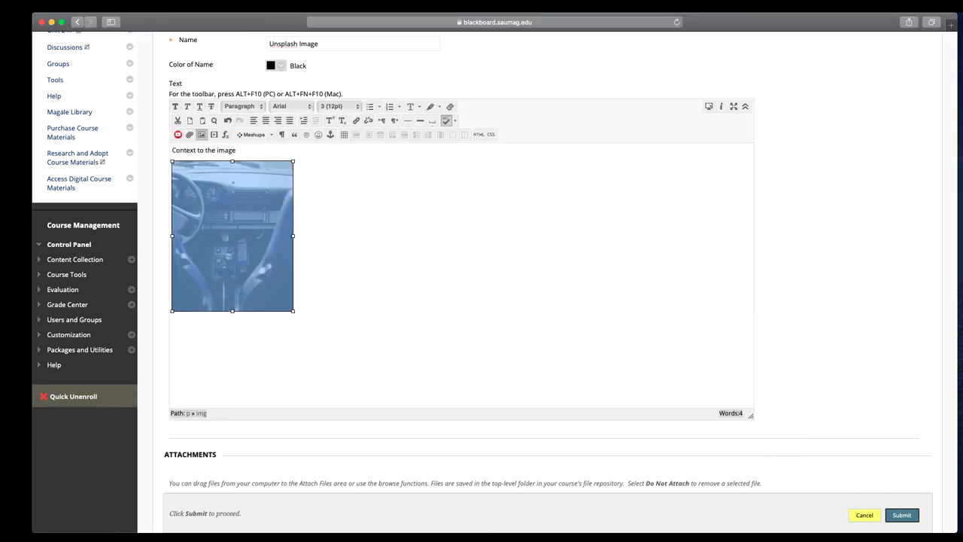
Step: Submit the Unsplash Image item to Unit 1 and bring up the types of content that can be built there
scroll(466, 440, down, 4)
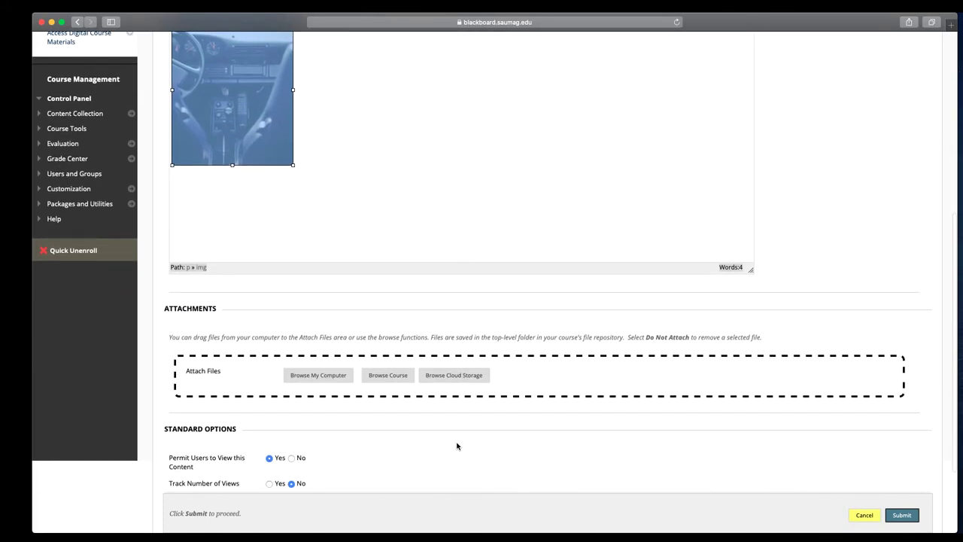
scroll(456, 444, down, 2)
scroll(456, 443, down, 1)
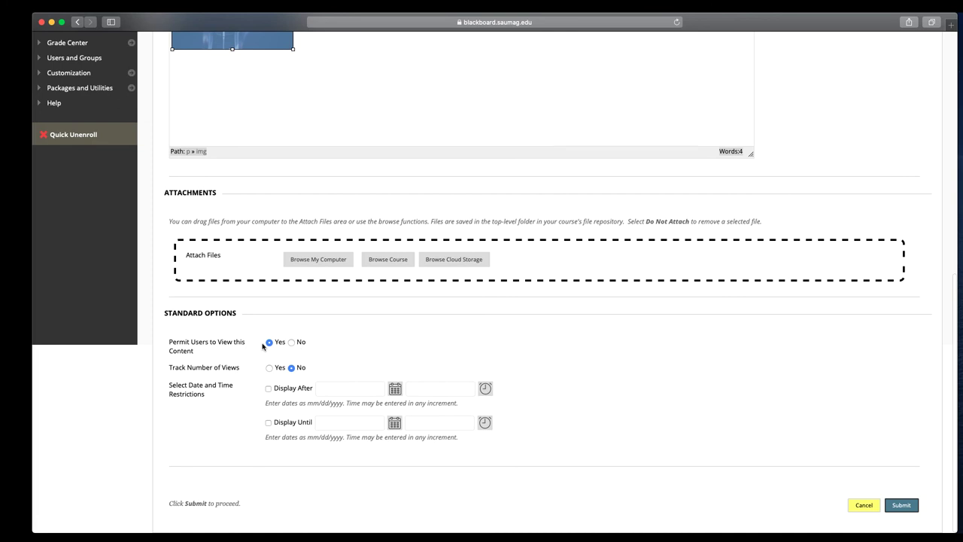
click(341, 351)
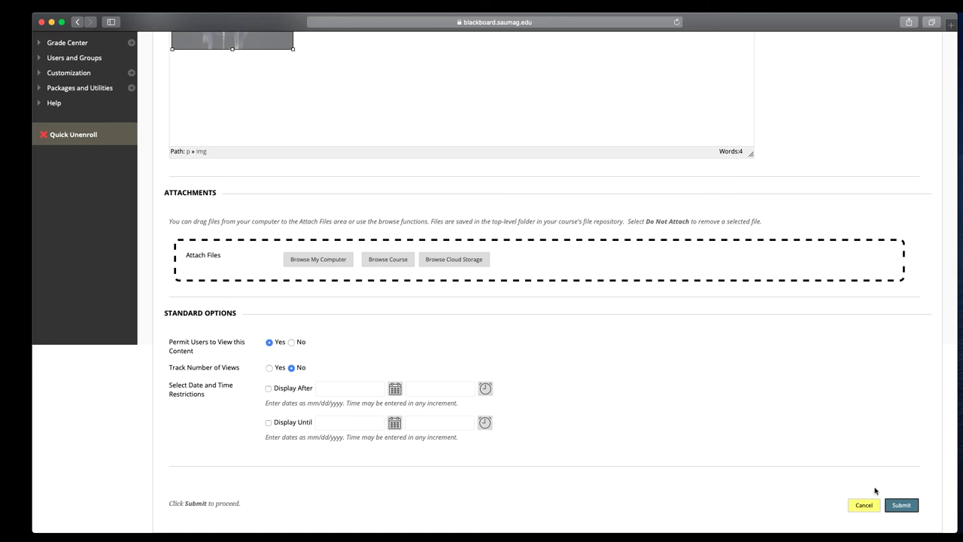
click(895, 505)
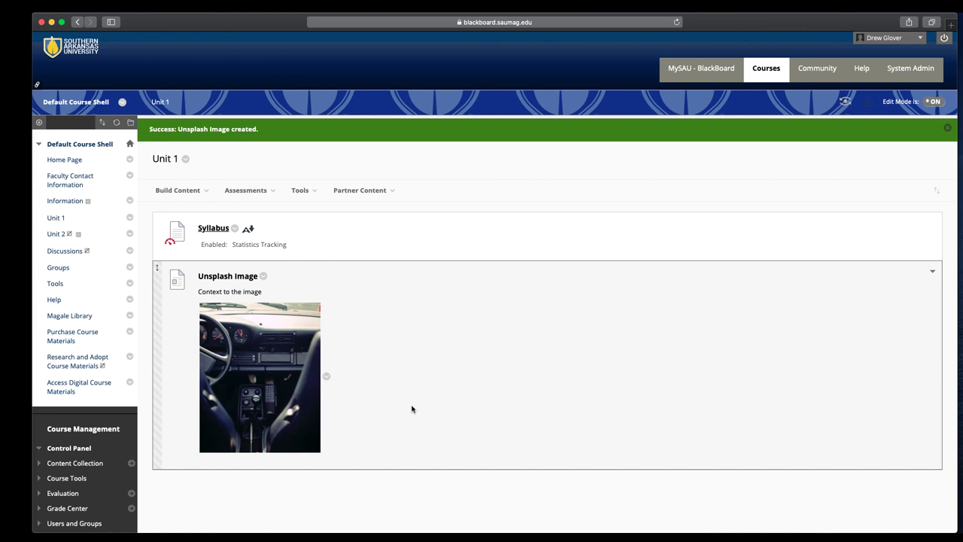
mouse_move(203, 197)
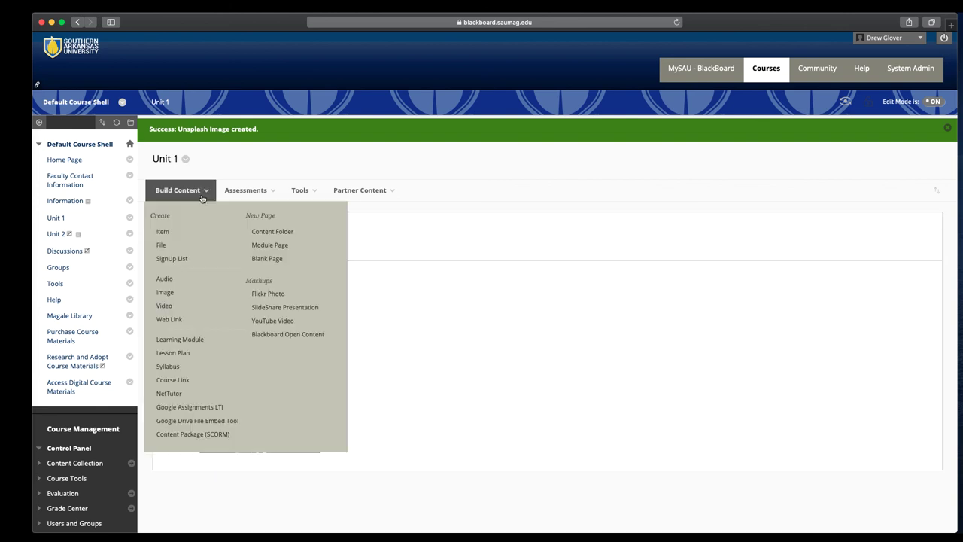